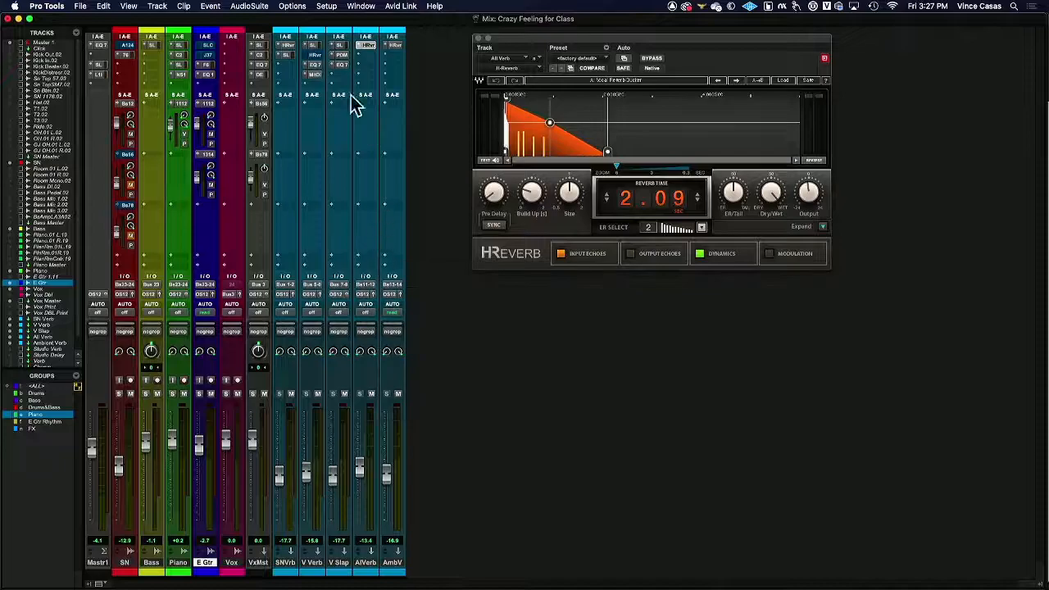
# Open the V Slap delay and All Verb H-Reverb plug-ins, and shorten the All Verb reverb time to 0.57 sec.
pyautogui.click(342, 56)
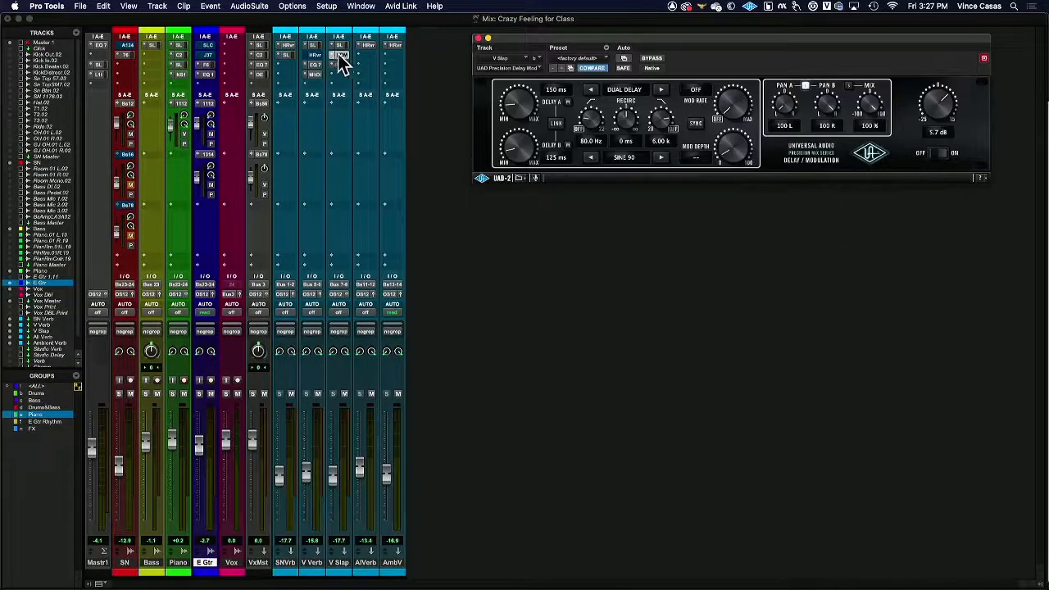
pyautogui.click(369, 45)
pyautogui.moveTo(301, 37); pyautogui.dragTo(771, 204)
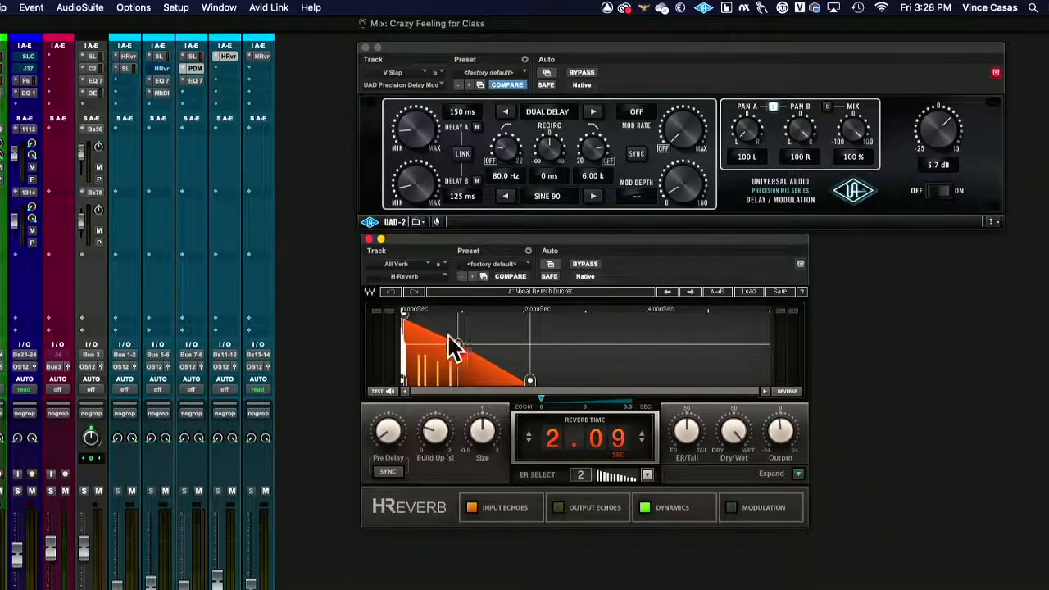
pyautogui.moveTo(530, 382); pyautogui.dragTo(437, 381)
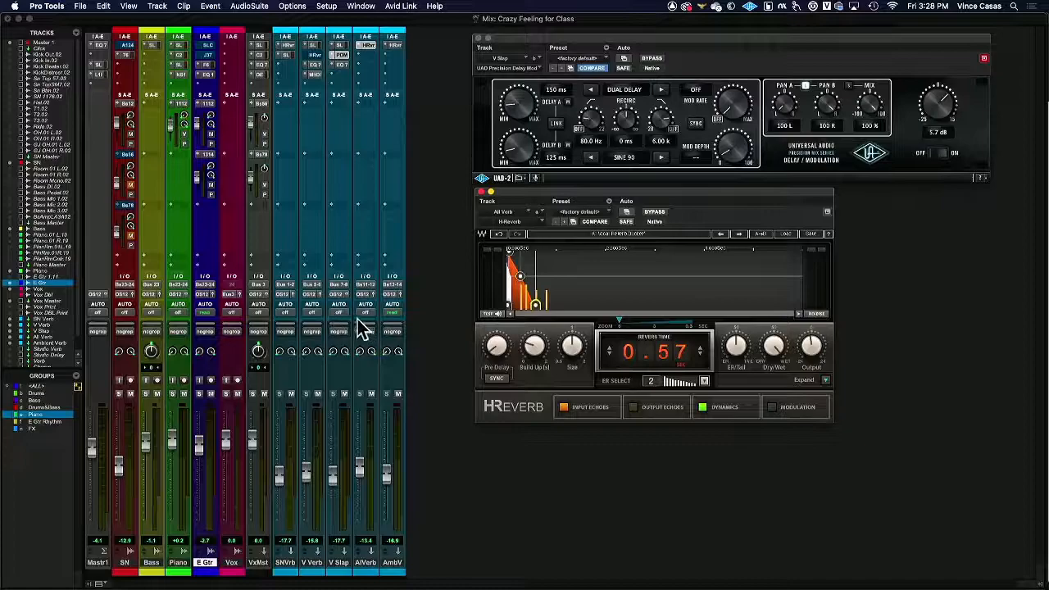
# Play the mix, toggle the snare reverb's mute, and mute the AlVerb return.
pyautogui.press('space')
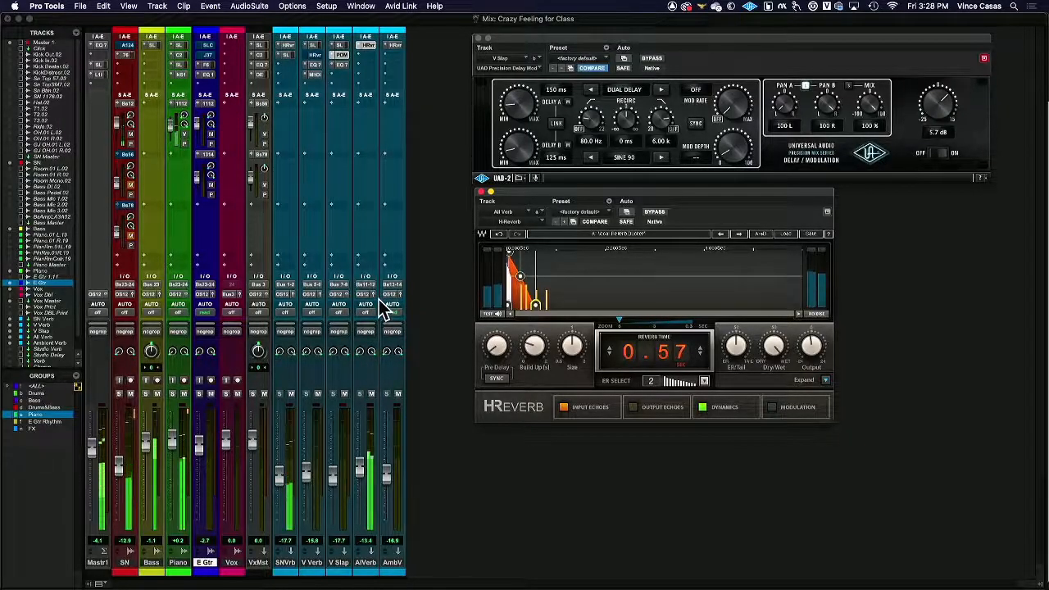
pyautogui.click(292, 395)
pyautogui.click(371, 393)
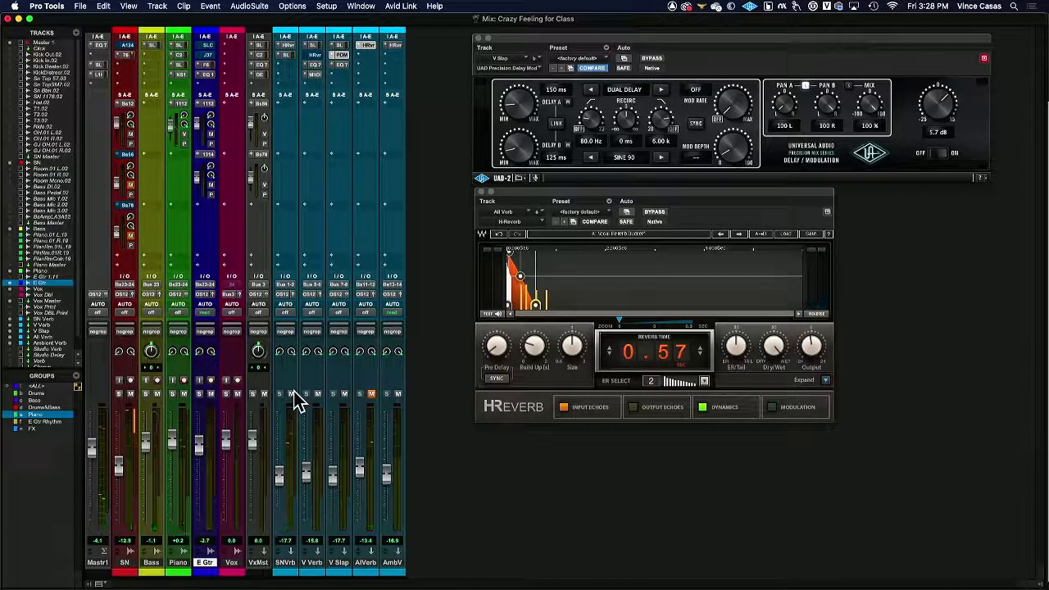
# Open the H-Reverb on the SNVrb return and close the All Verb plug-in window.
pyautogui.click(286, 45)
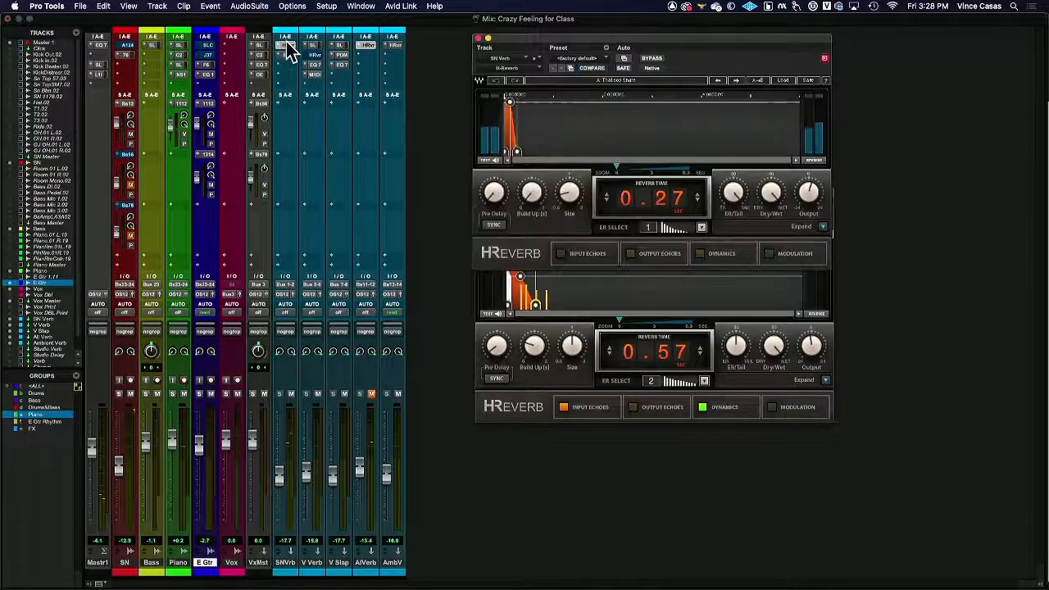
pyautogui.click(832, 333)
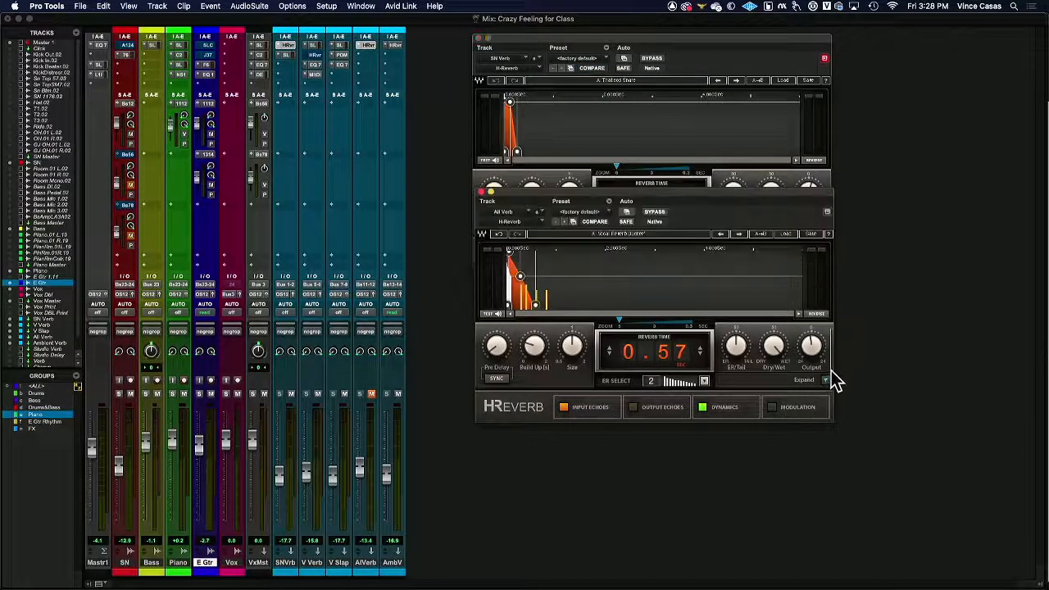
pyautogui.click(483, 194)
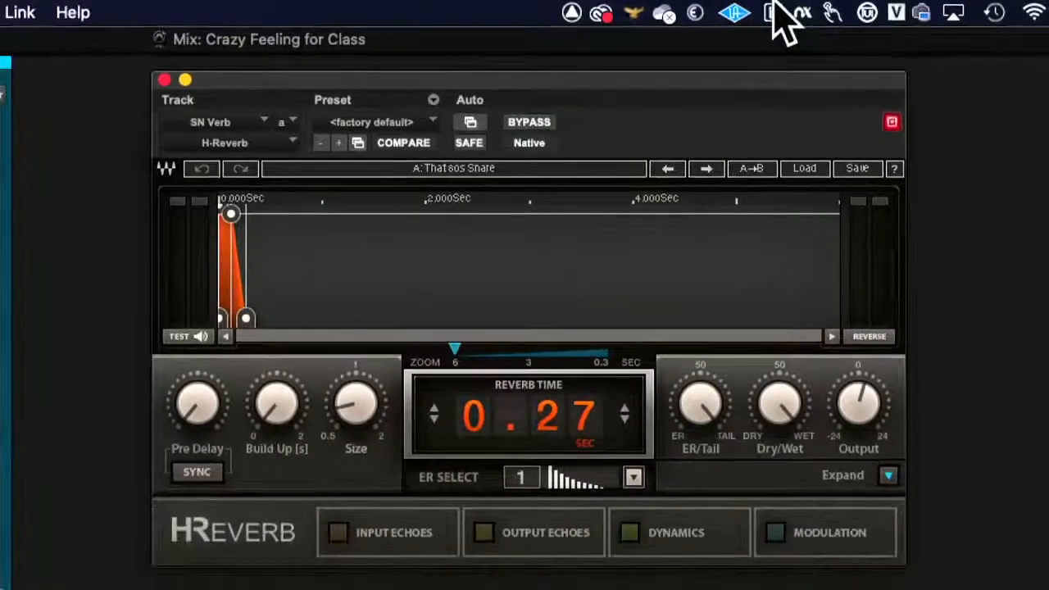
# Lengthen the snare reverb time to 5.99 sec and raise the SNVrb fader to -11.0 dB.
pyautogui.moveTo(739, 77); pyautogui.dragTo(737, 58)
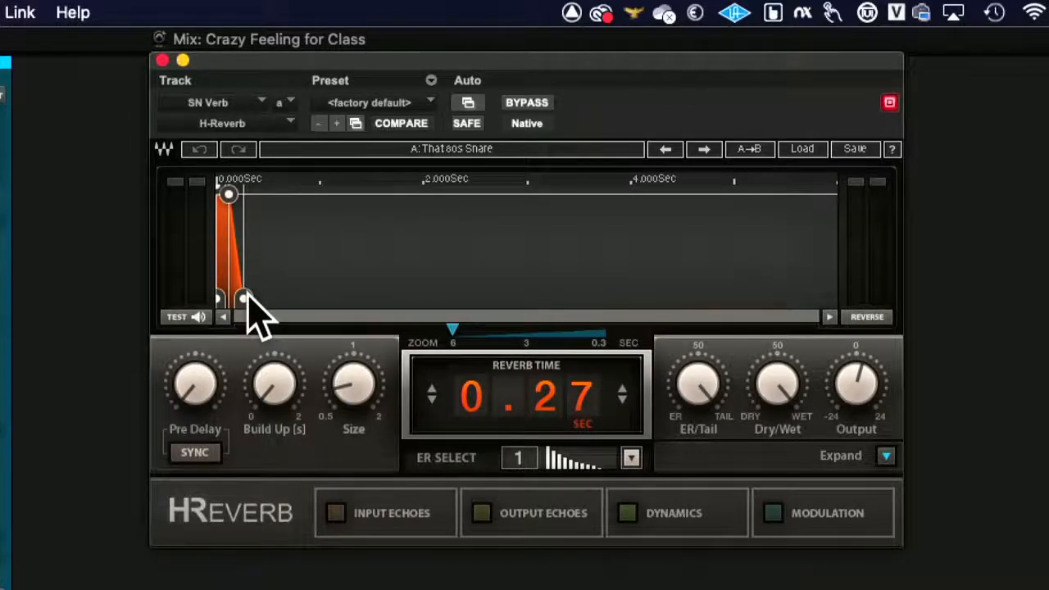
pyautogui.moveTo(247, 296); pyautogui.dragTo(830, 297)
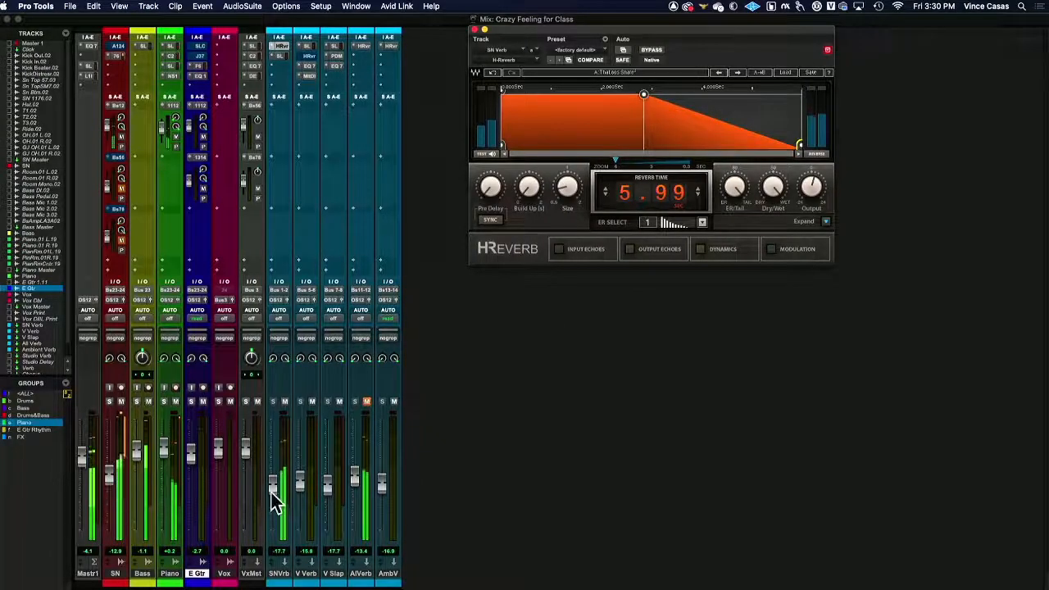
pyautogui.moveTo(272, 492); pyautogui.dragTo(274, 477)
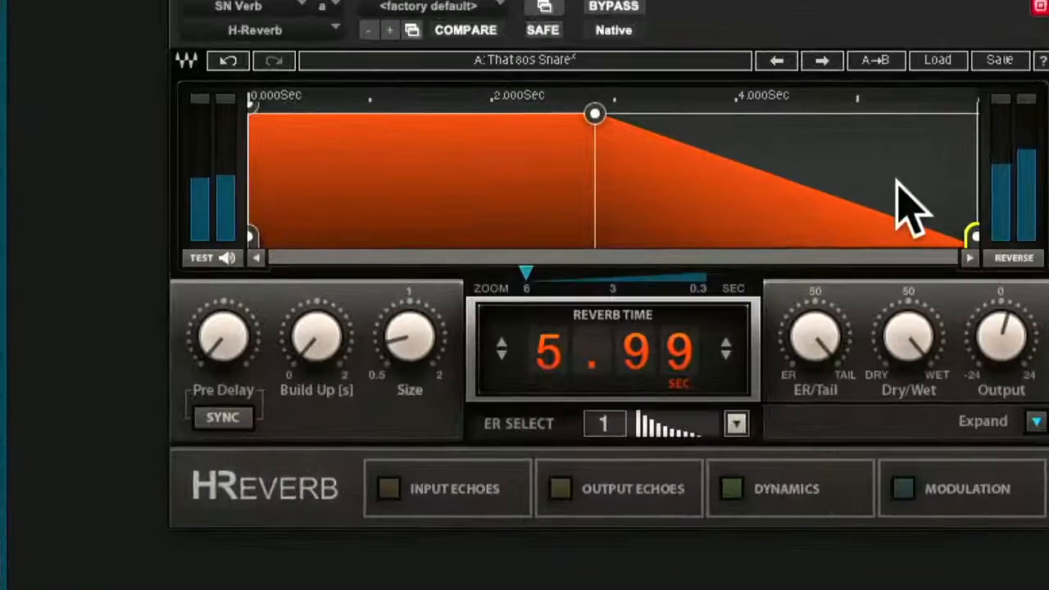
# Shorten the snare reverb time to 0.47 sec and compare the mix with and without SNVrb, leaving it muted.
pyautogui.moveTo(968, 236); pyautogui.dragTo(303, 237)
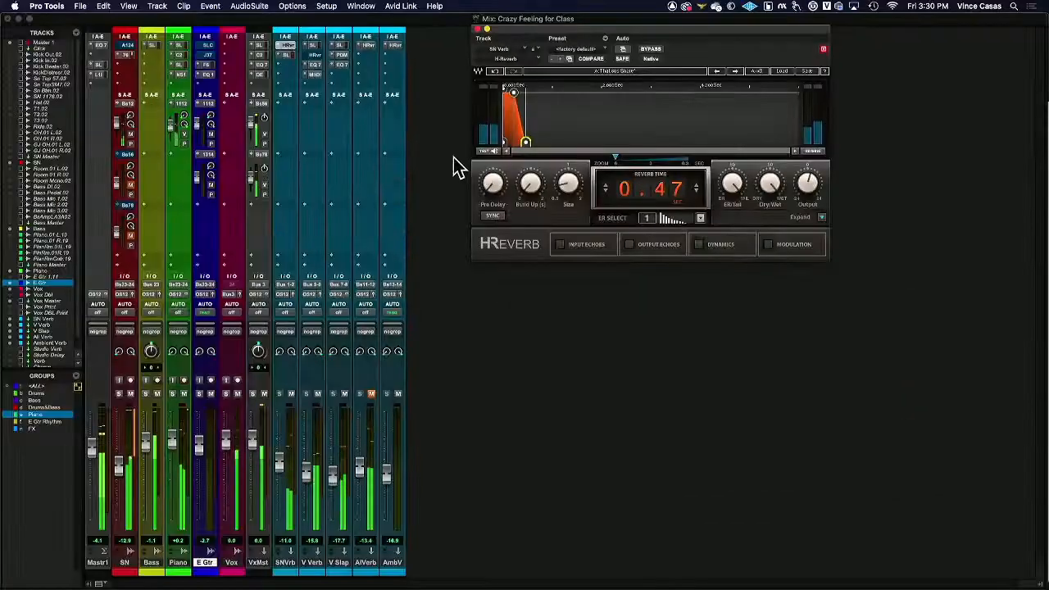
pyautogui.click(292, 394)
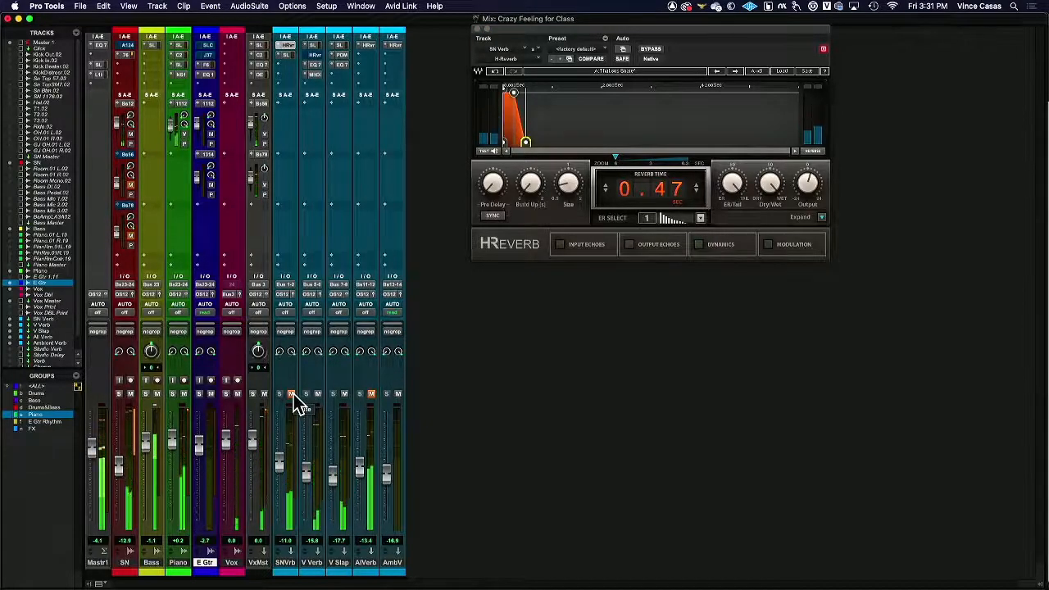
pyautogui.click(293, 395)
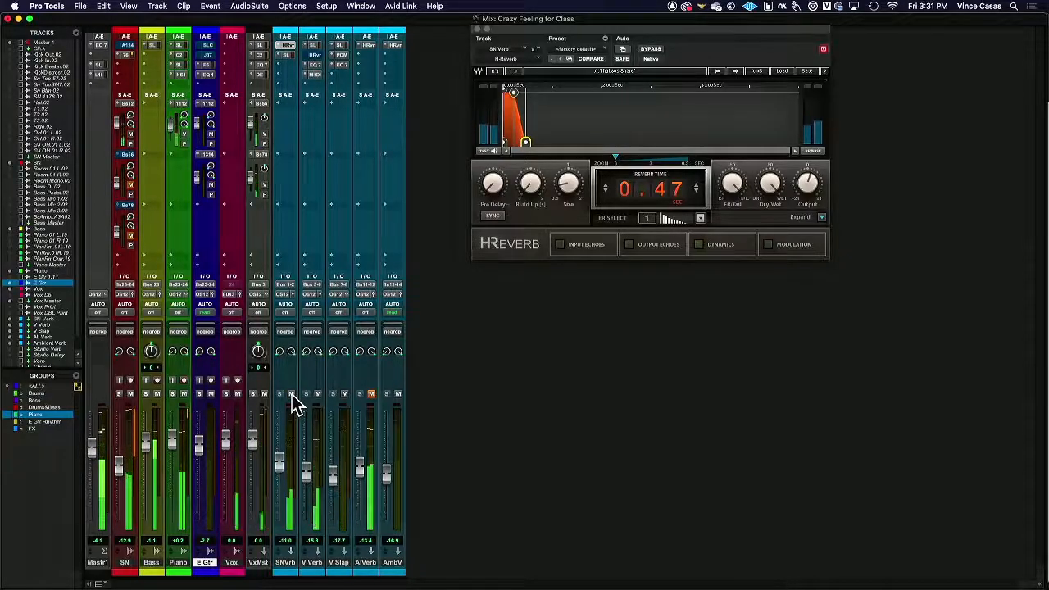
pyautogui.click(292, 396)
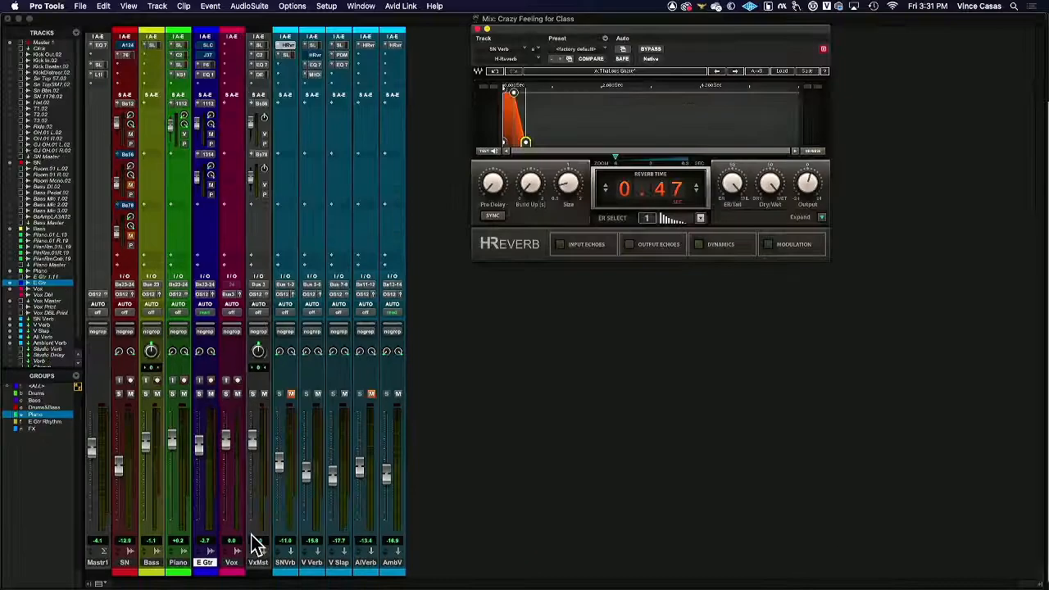
# Solo the Vox, VxMst and V Slap channels and open V Slap's Precision Delay plug-in beside the mixer.
pyautogui.click(253, 395)
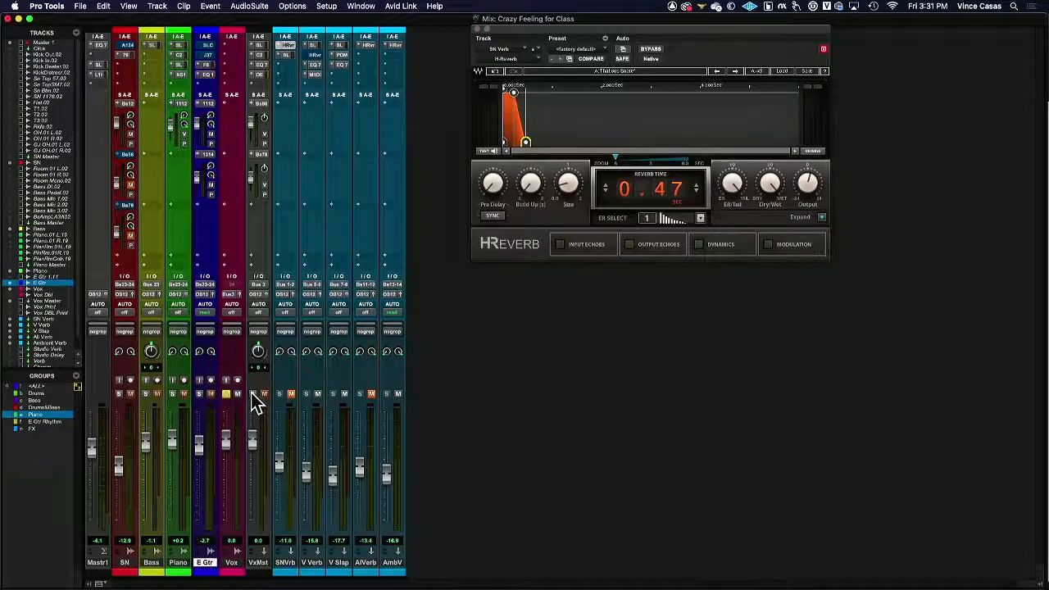
pyautogui.click(253, 394)
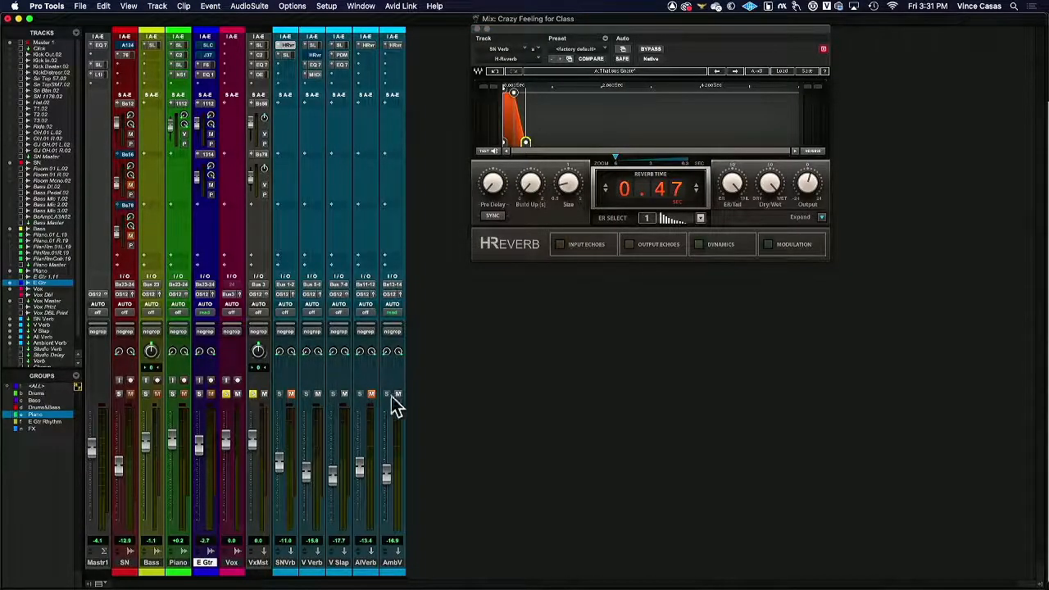
pyautogui.click(334, 394)
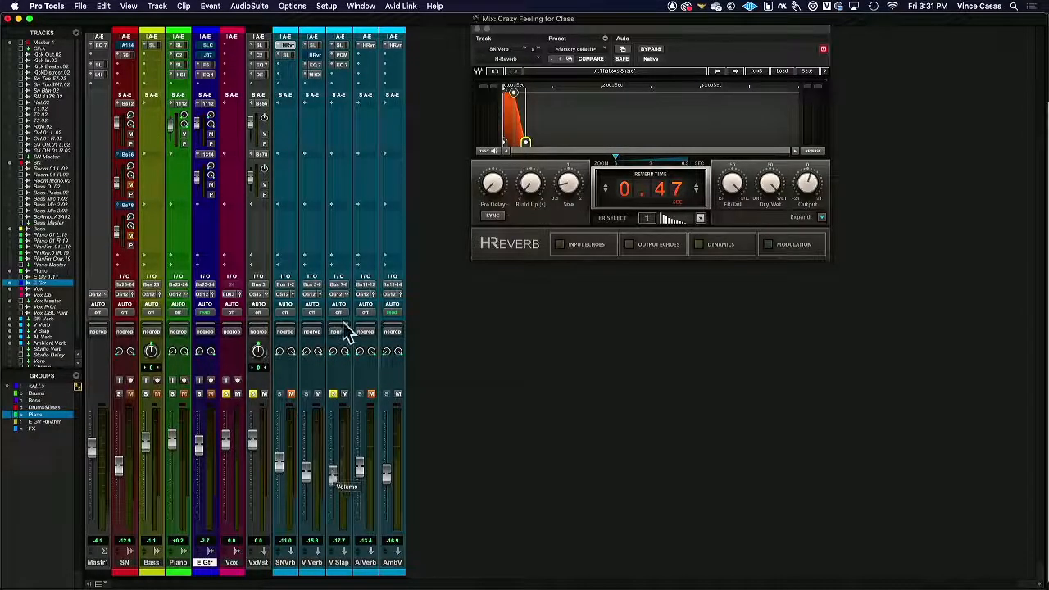
pyautogui.click(341, 55)
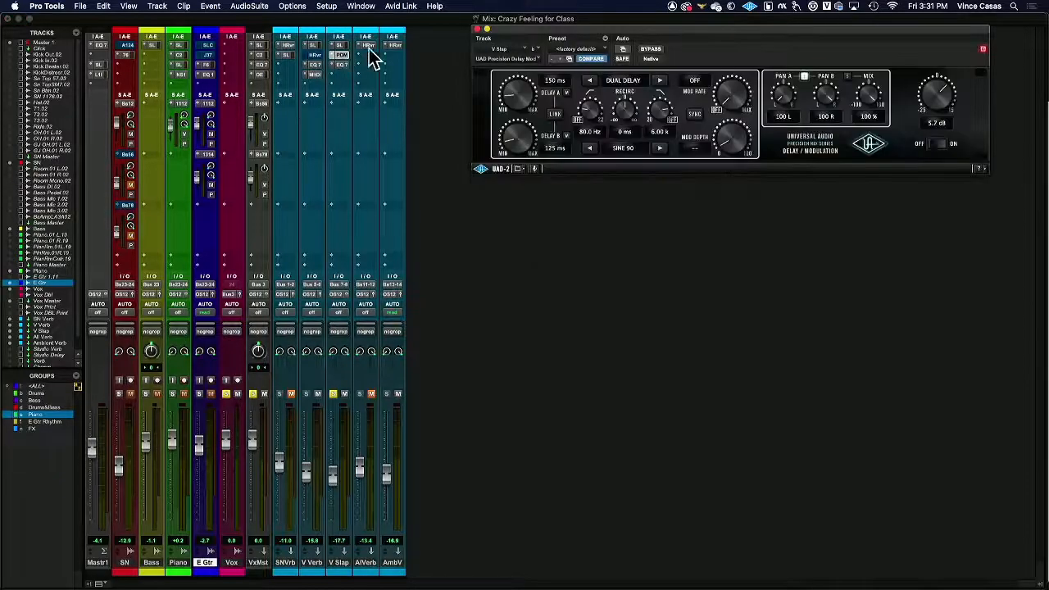
pyautogui.moveTo(603, 29); pyautogui.dragTo(541, 85)
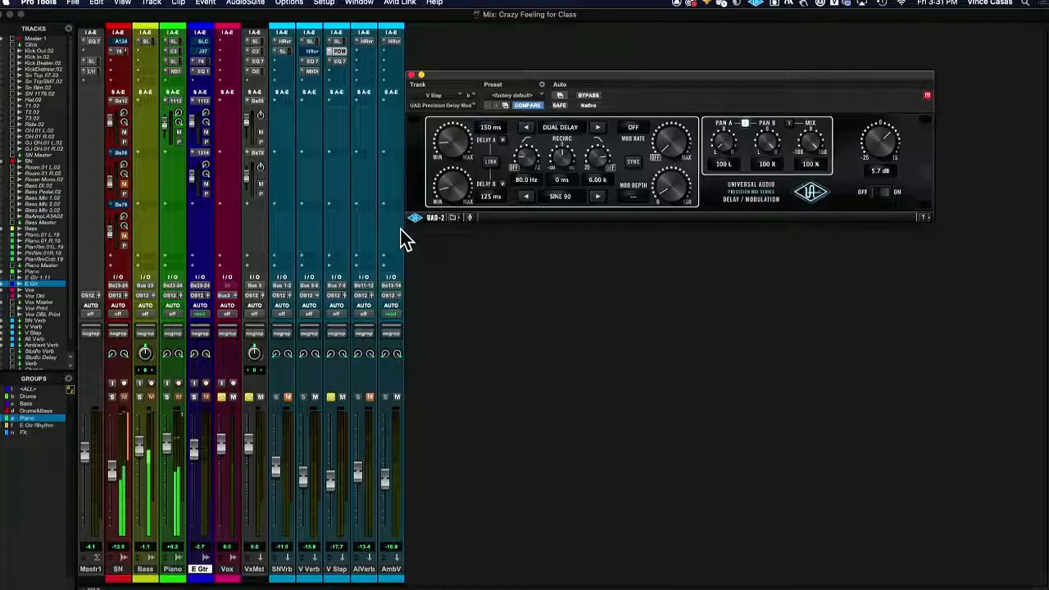
# Select the Verse 1 vocal passage on the Vox track in the Edit window and raise the V Slap fader in the mixer.
pyautogui.press('super+=')
pyautogui.hscroll(-5, 266, 321)
pyautogui.moveTo(203, 397); pyautogui.dragTo(324, 397)
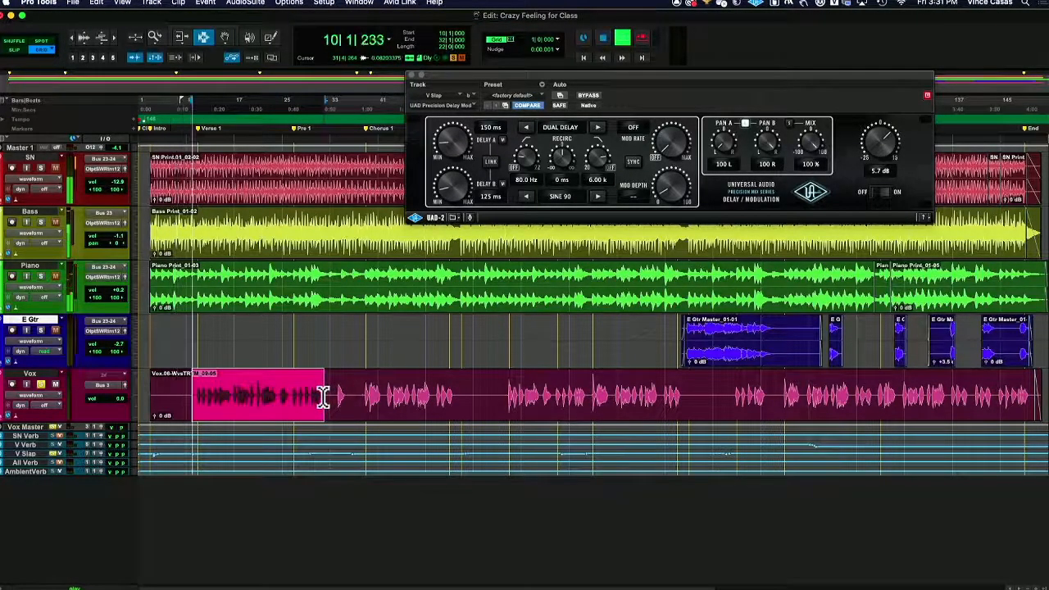
pyautogui.press('super+=')
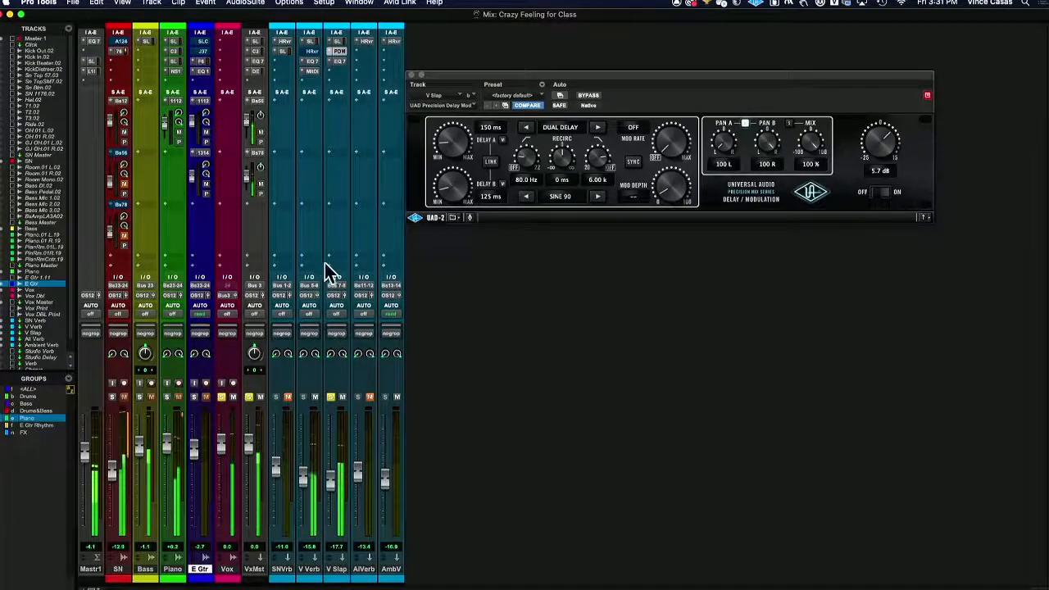
pyautogui.moveTo(333, 492); pyautogui.dragTo(333, 464)
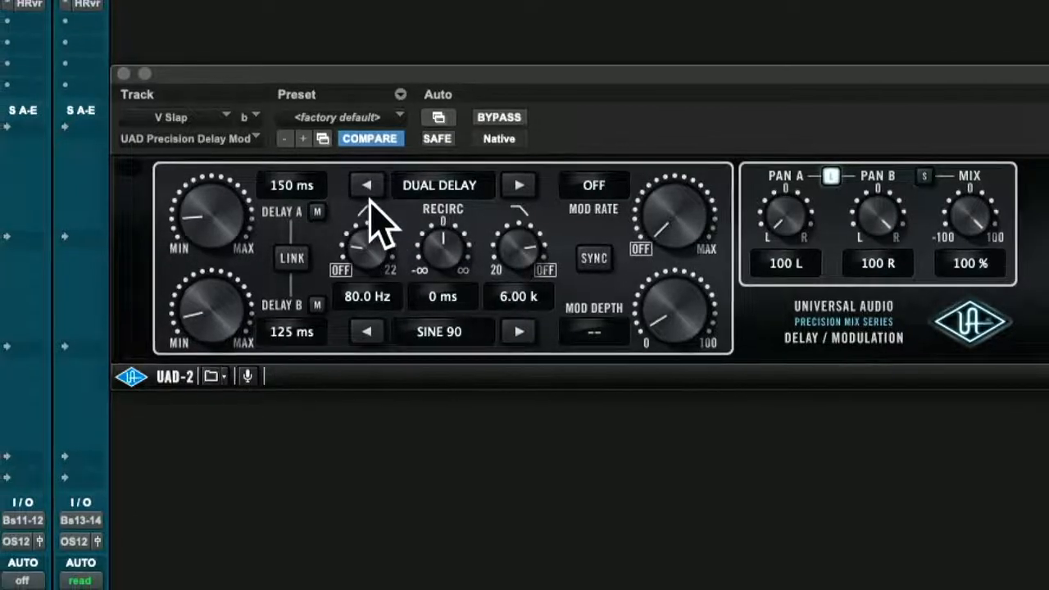
pyautogui.click(399, 117)
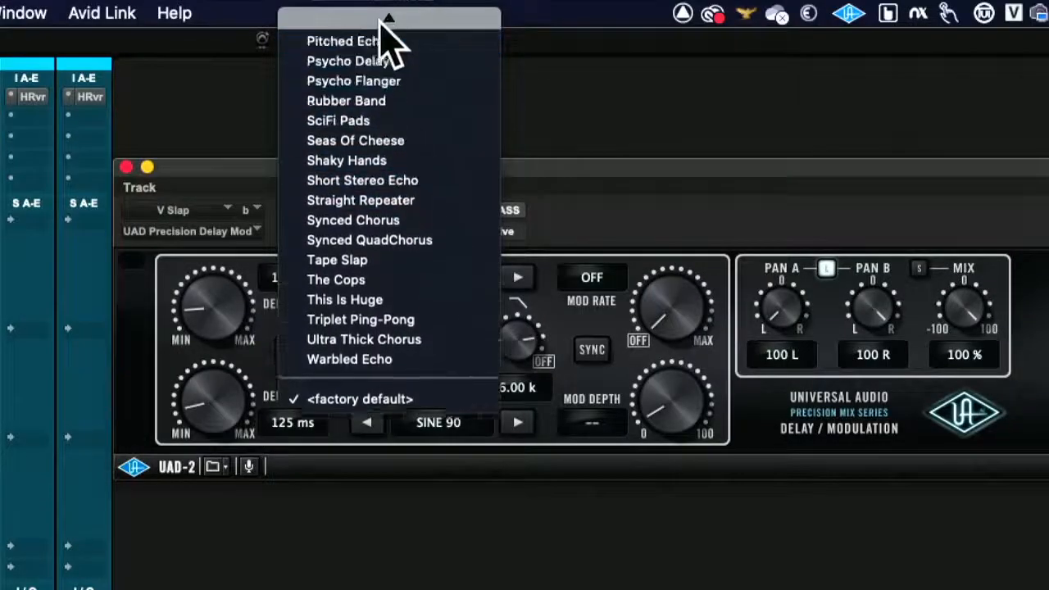
pyautogui.moveTo(373, 24)
pyautogui.click(582, 235)
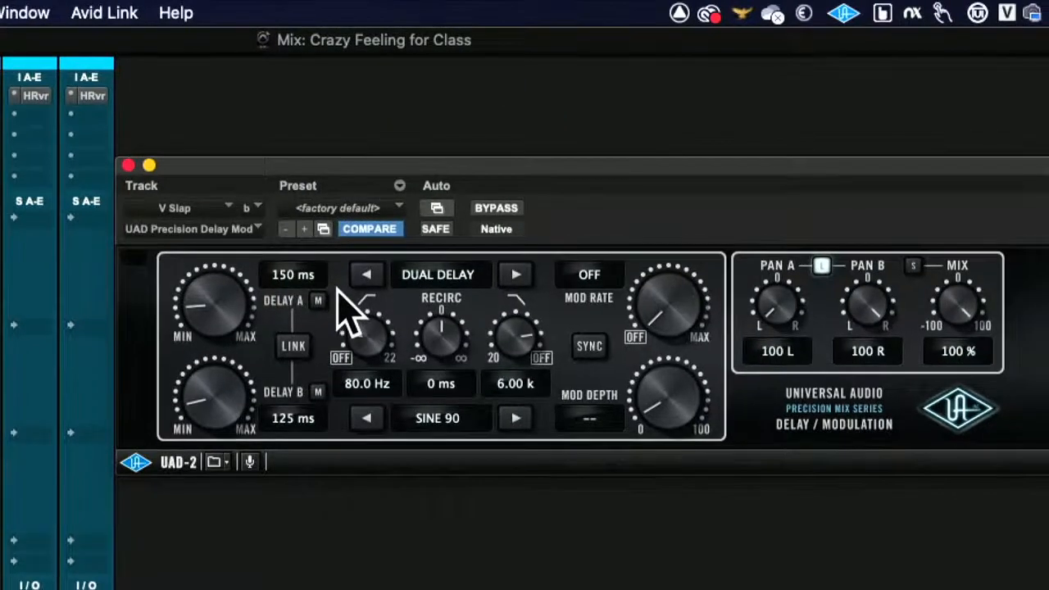
# Try Delay B of the V Slap plug-in at 150 ms, and return it to 125 ms.
pyautogui.moveTo(538, 164); pyautogui.dragTo(439, 119)
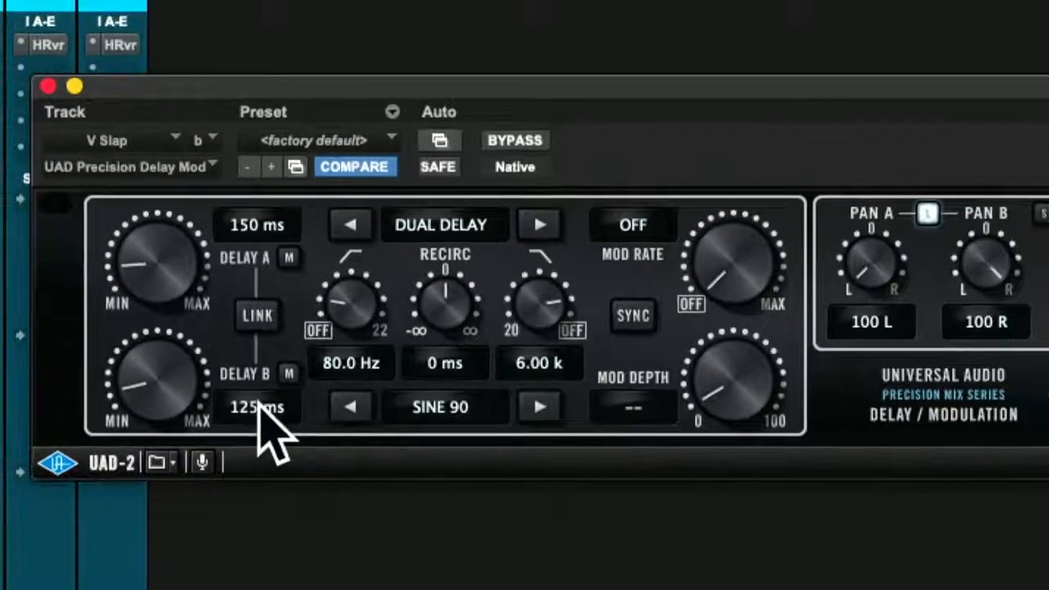
pyautogui.click(257, 407)
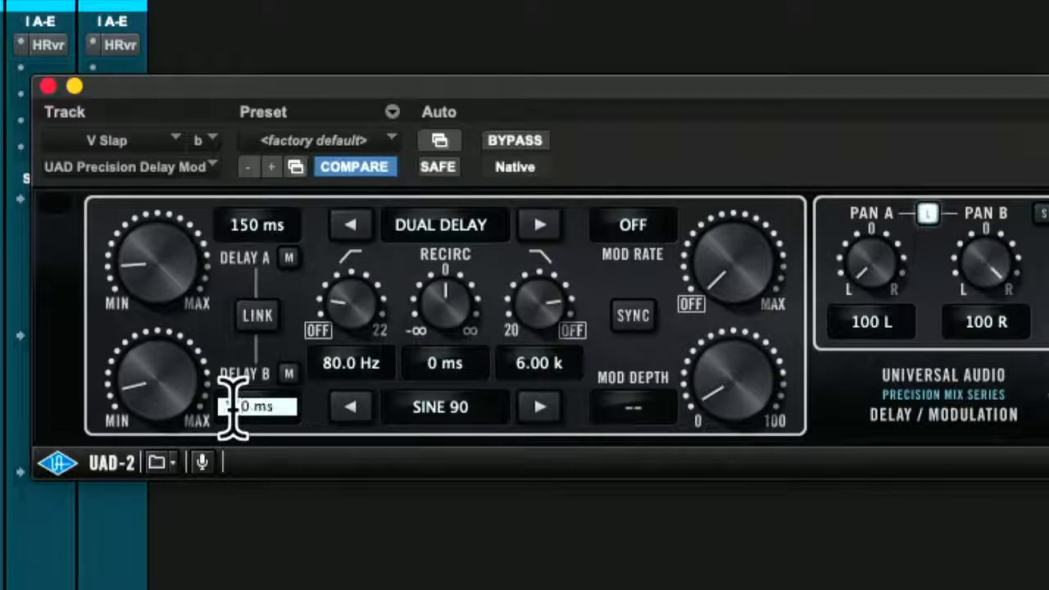
pyautogui.press('Return')
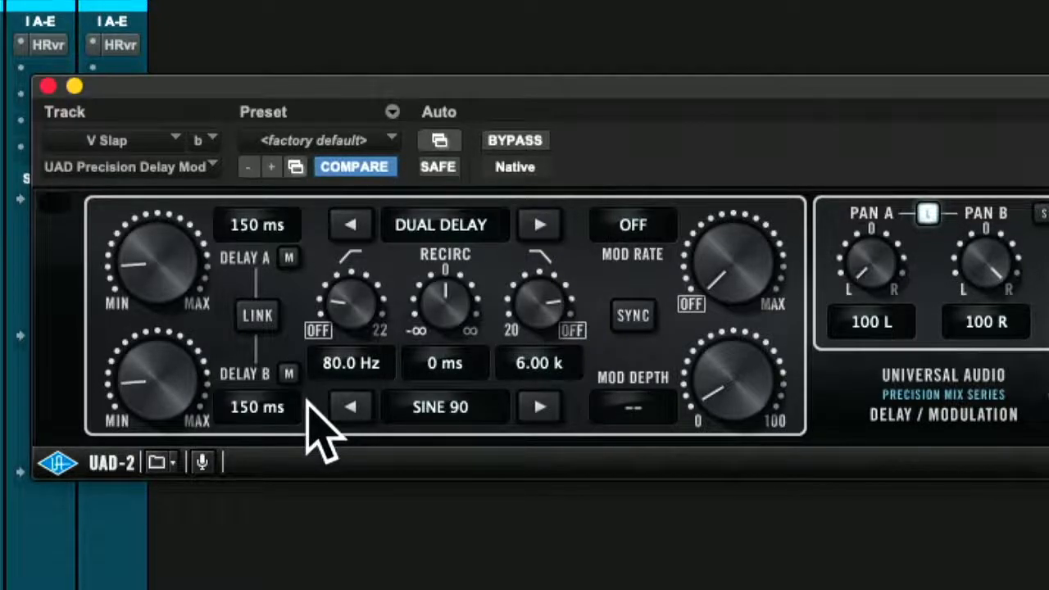
pyautogui.click(250, 405)
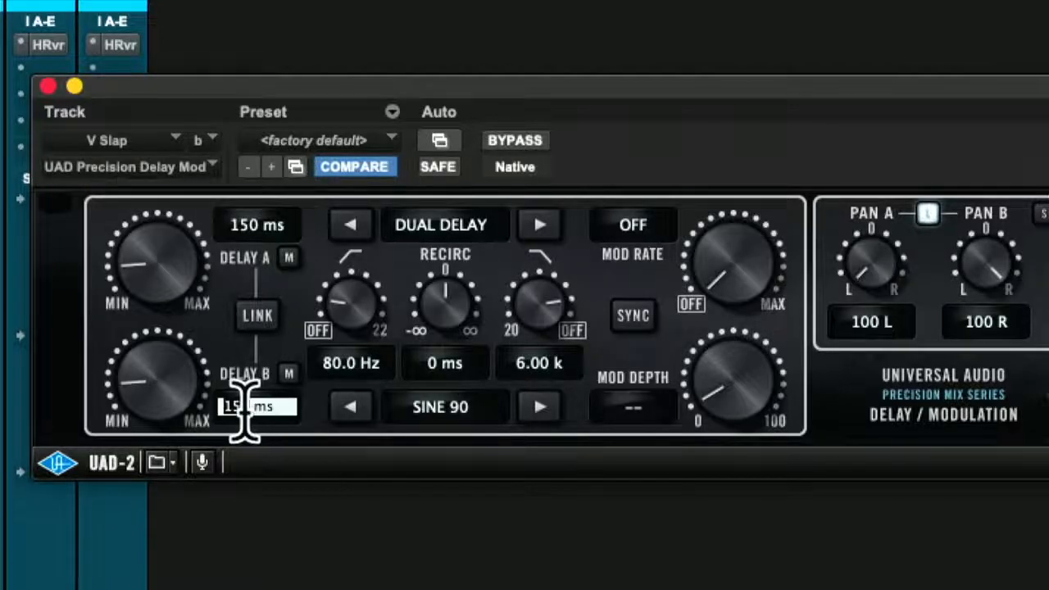
pyautogui.write('1')
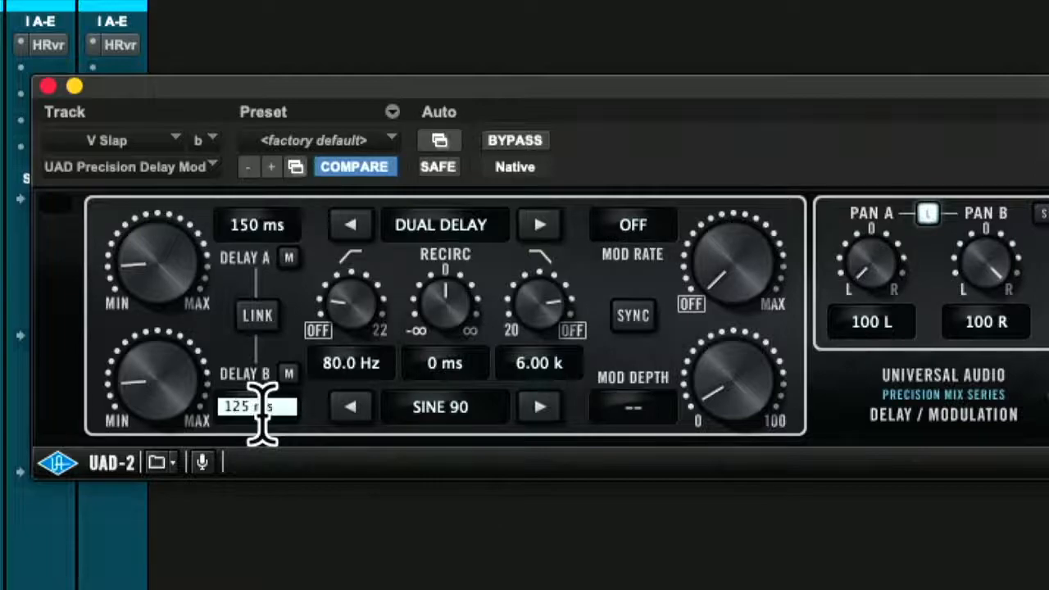
pyautogui.press('Return')
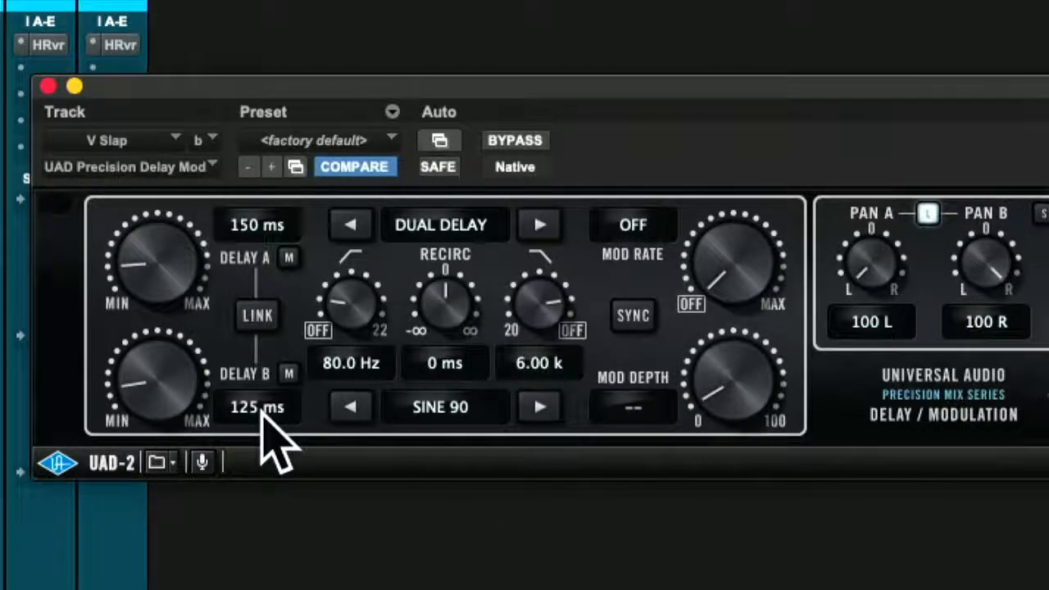
# Try two more Delay B times on the V Slap plug-in, first 150 ms and finally 100 ms.
pyautogui.click(260, 409)
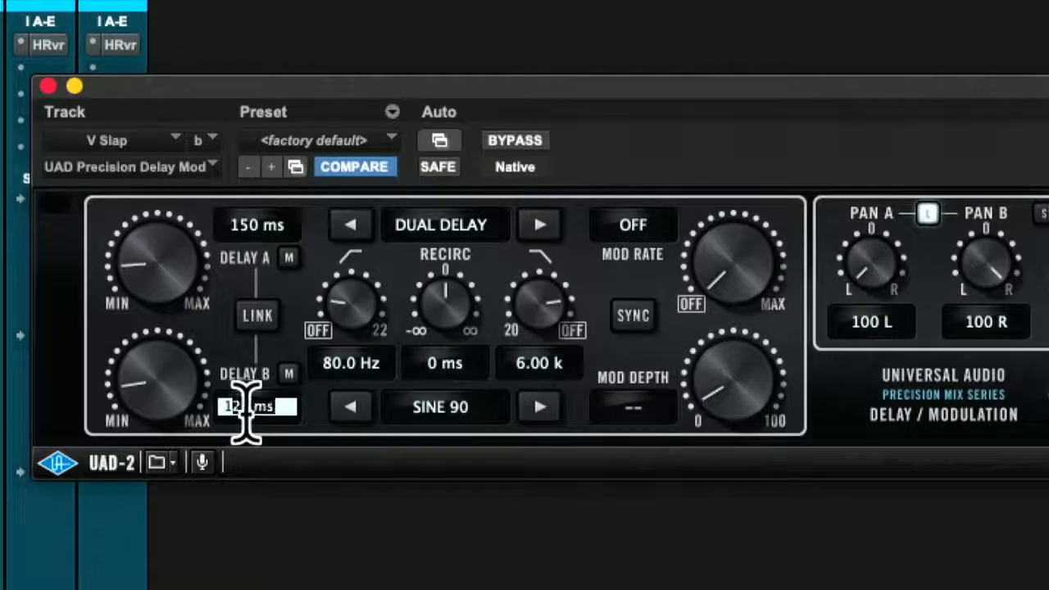
pyautogui.moveTo(251, 414); pyautogui.dragTo(235, 414)
pyautogui.press('Return')
pyautogui.click(235, 410)
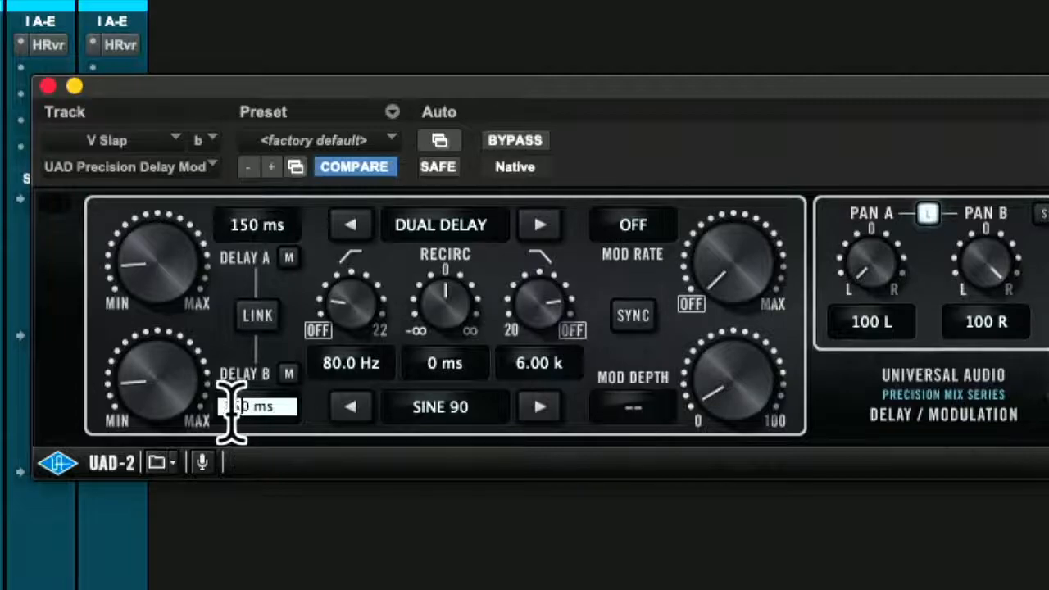
pyautogui.write('100')
pyautogui.press('Return')
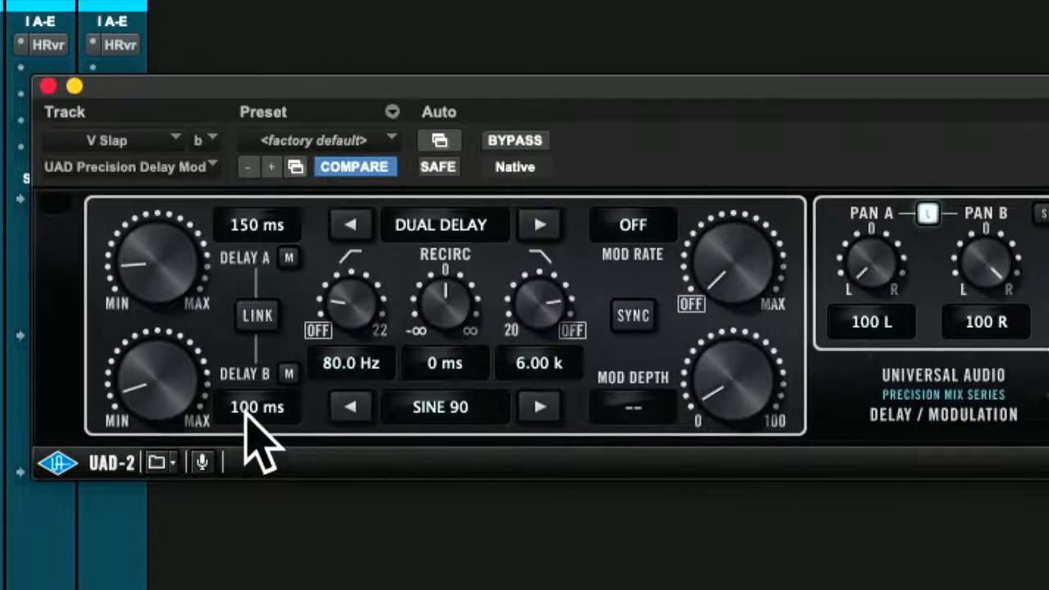
# Set Delay B of the V Slap channel's Precision Delay plug-in to 120 ms.
pyautogui.click(244, 409)
pyautogui.write('120')
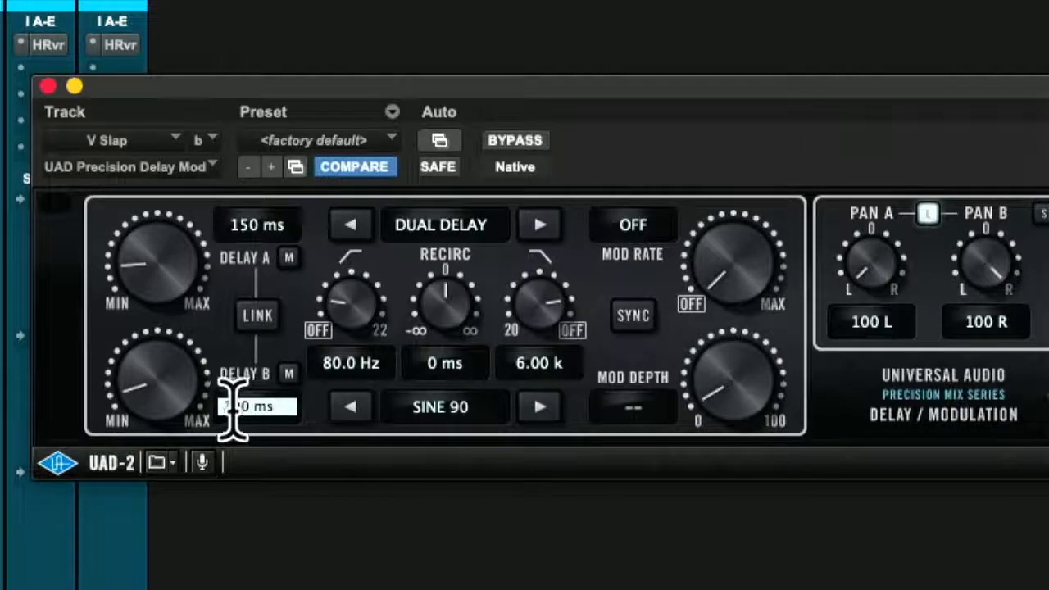
pyautogui.press('Return')
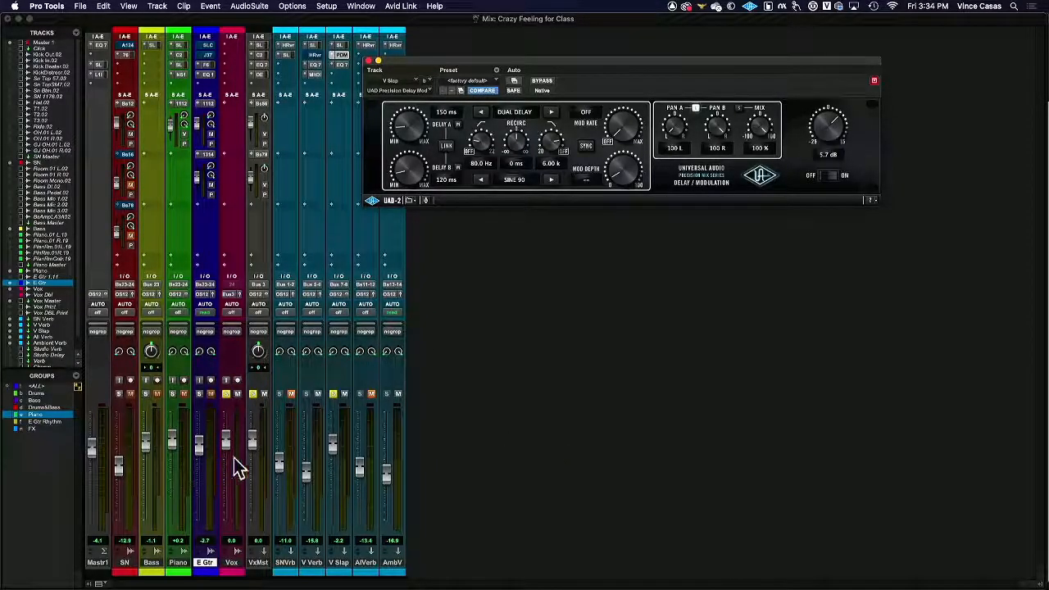
# Clear the solos on the Vox, Vox Master and V Slap tracks and return from the Edit window to the mixer.
pyautogui.press('super+equal')
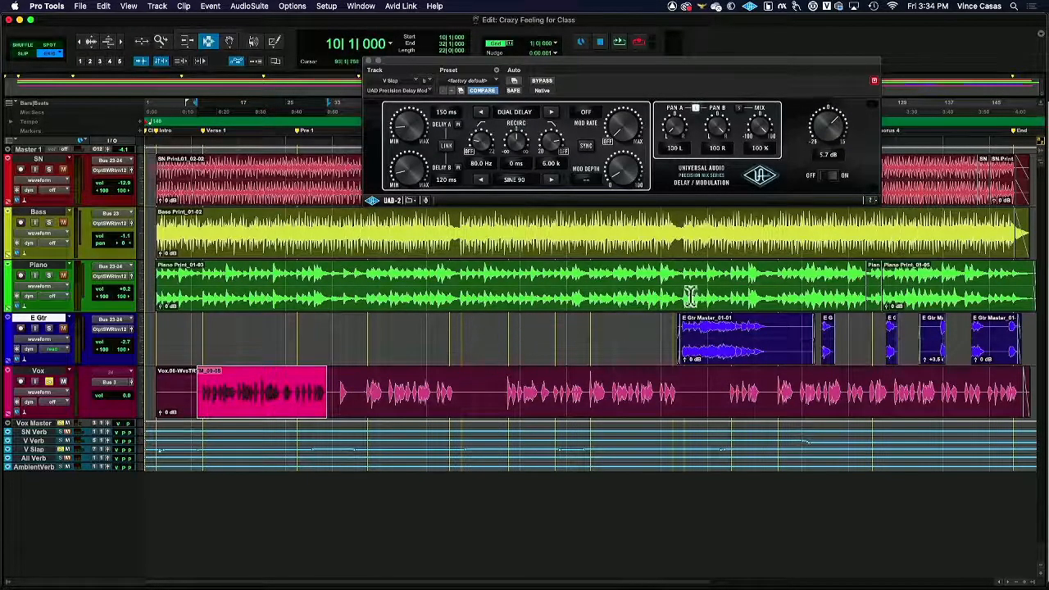
pyautogui.hscroll(2, 869, 308)
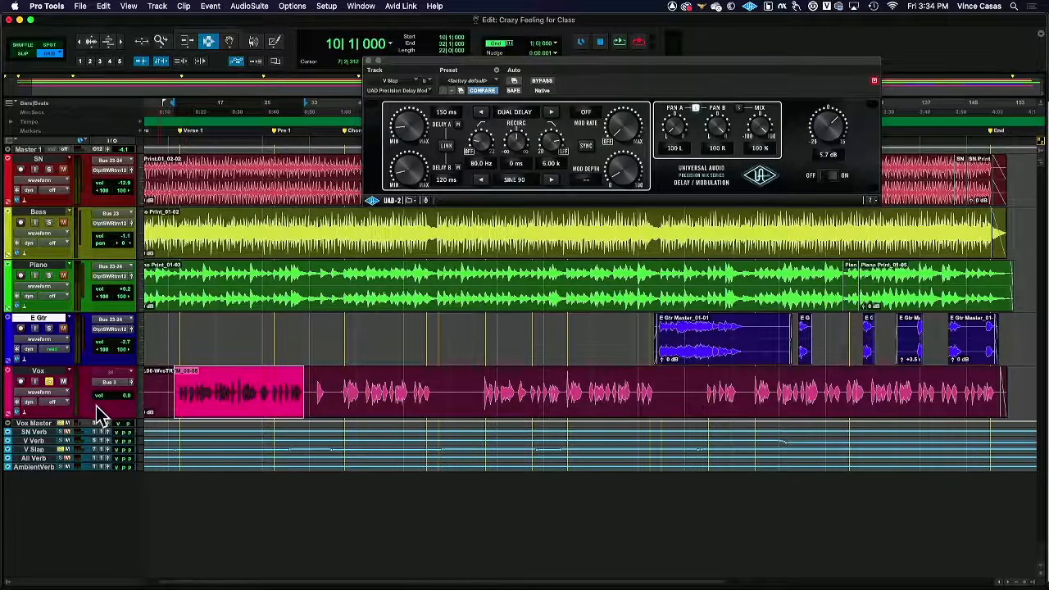
pyautogui.press('super+equal')
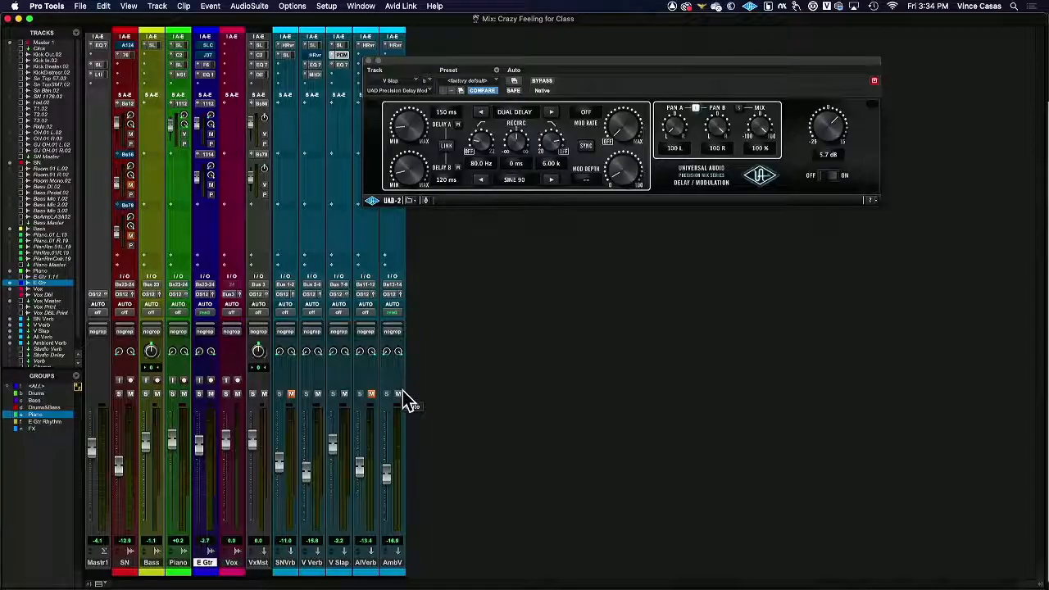
# Lower the V Slap fader to about -10.2 dB while the full mix plays, and open that channel's EQ plug-in.
pyautogui.press('space')
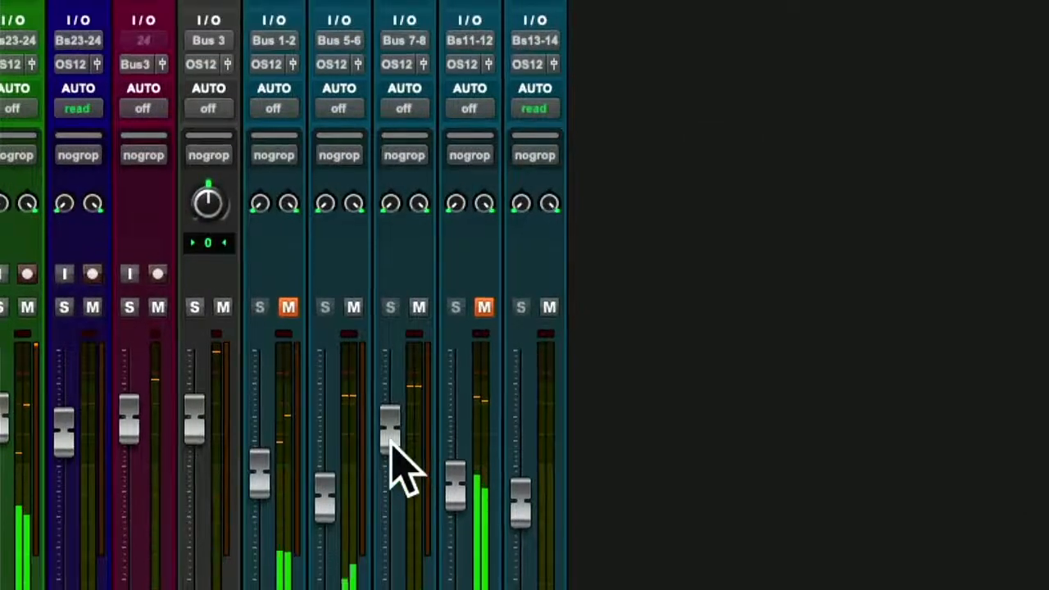
pyautogui.moveTo(391, 443); pyautogui.dragTo(395, 480)
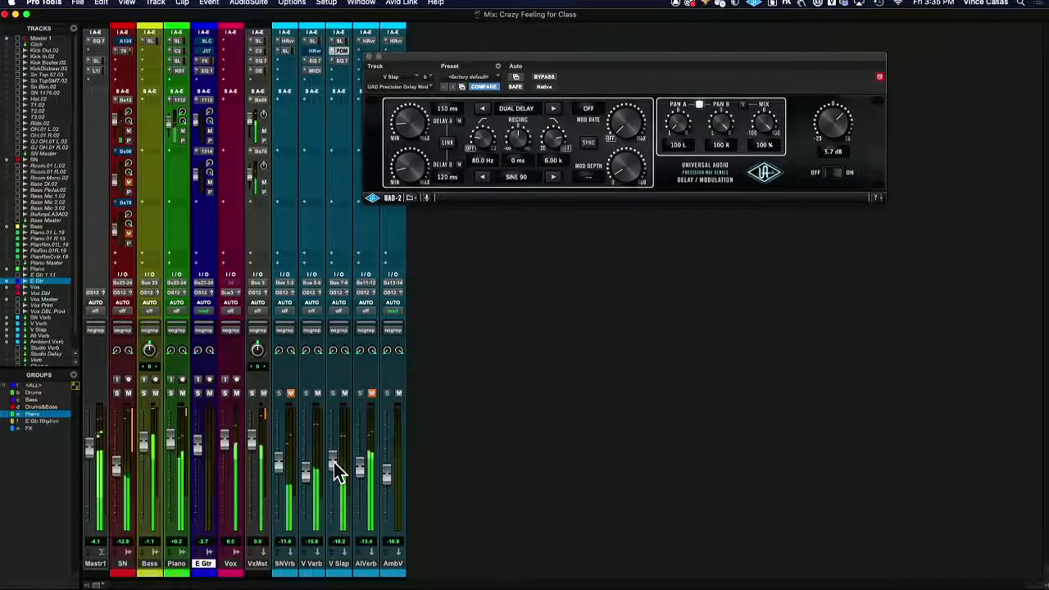
pyautogui.click(341, 61)
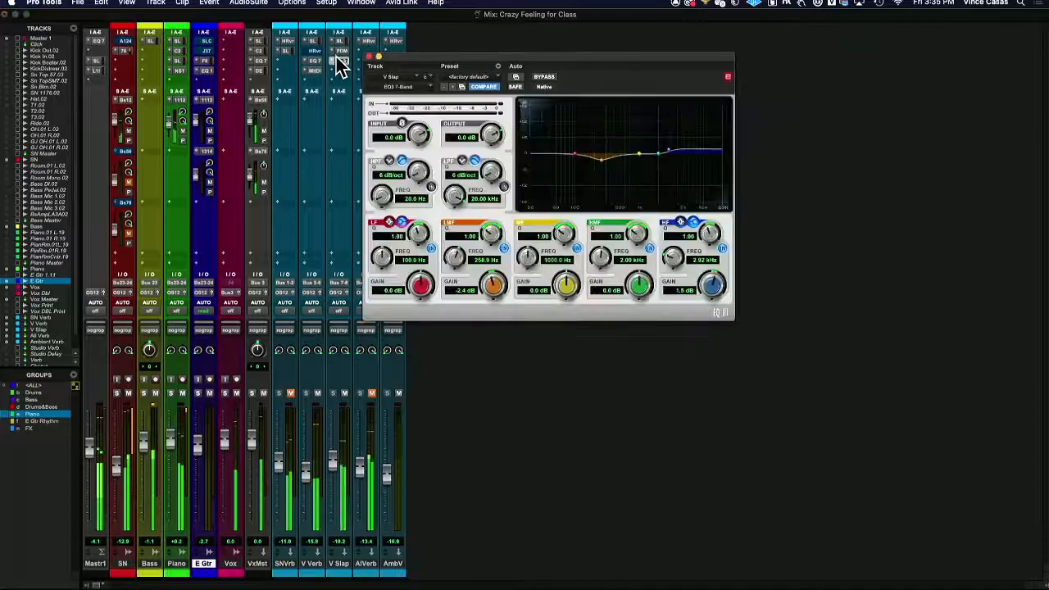